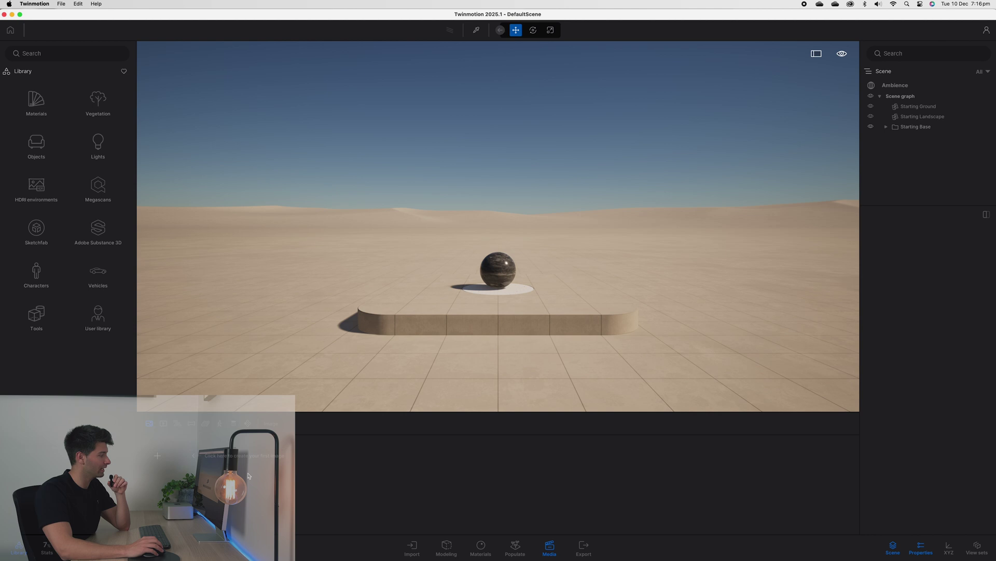
Add a new still image, Image1, from the current view of the desert pedestal and sphere
click(248, 475)
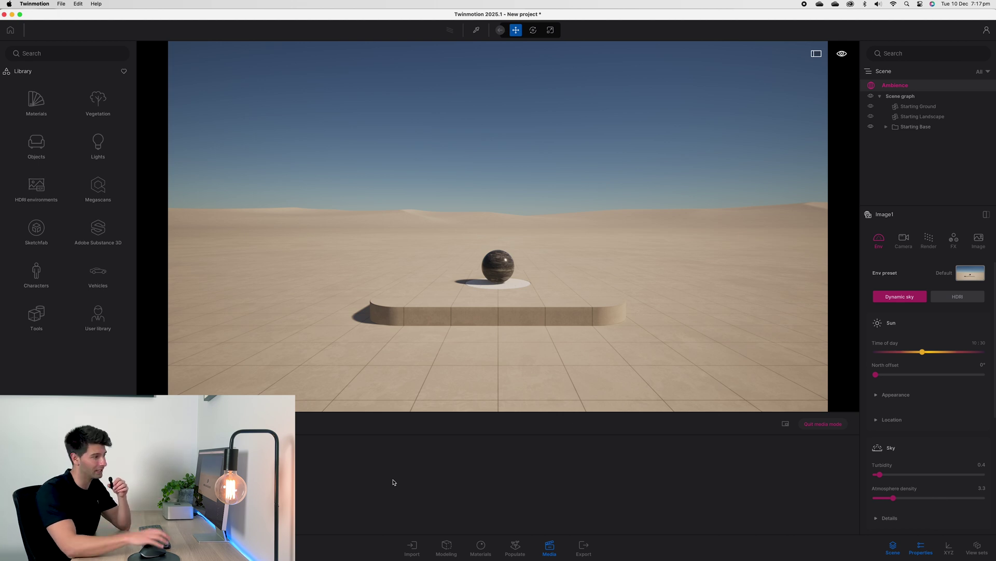
Adjust the camera focal length for Image1
click(907, 241)
scroll(969, 403, down, 1)
click(978, 401)
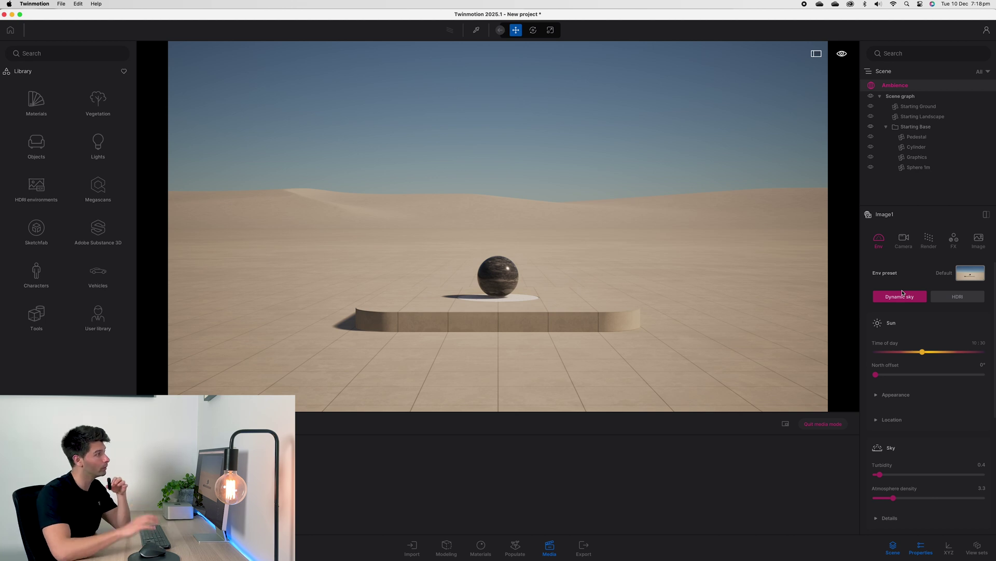
Switch the clouds to Volumetric and raise cloud cover so clouds fill the sky
scroll(922, 321, down, 2)
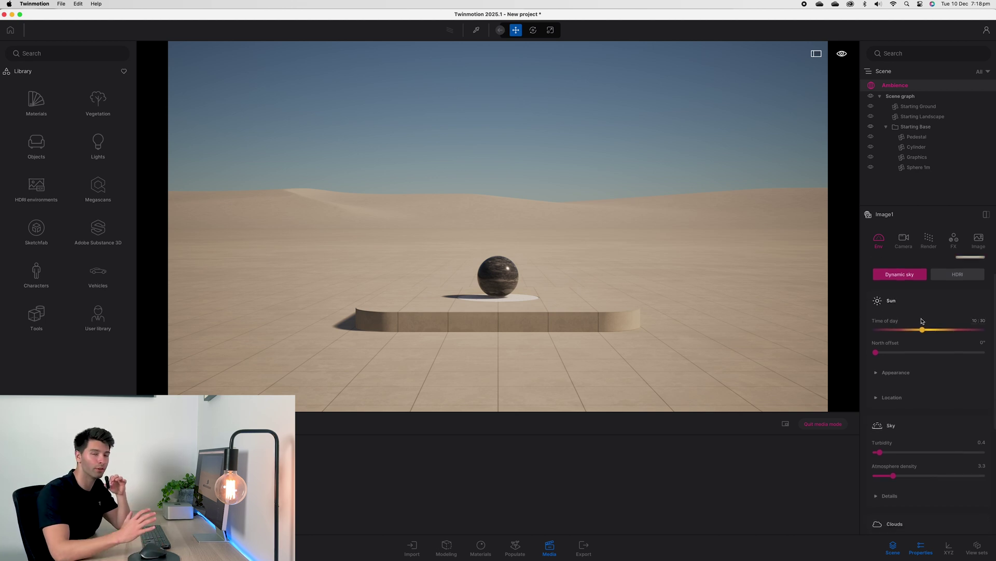
scroll(922, 321, down, 8)
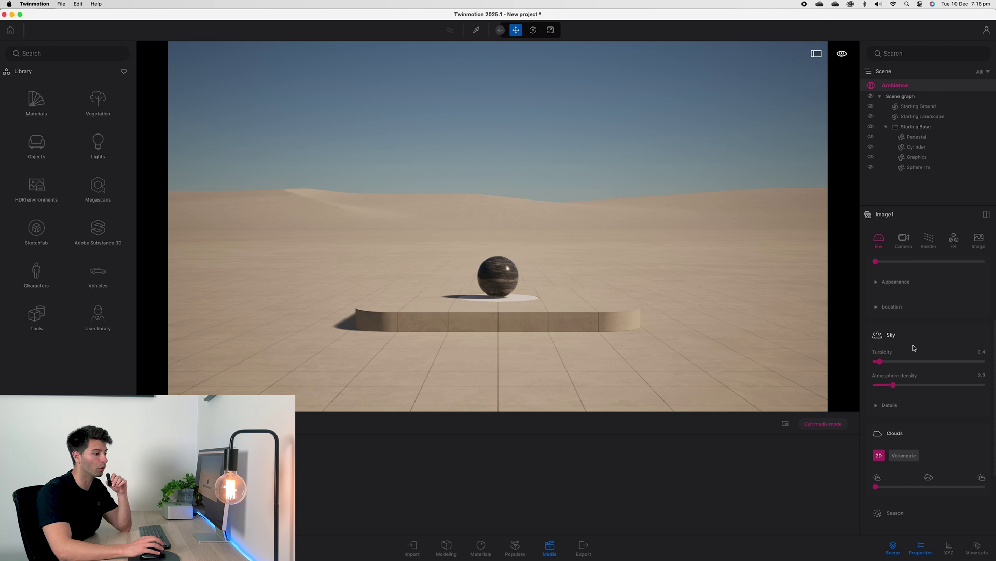
scroll(913, 359, down, 3)
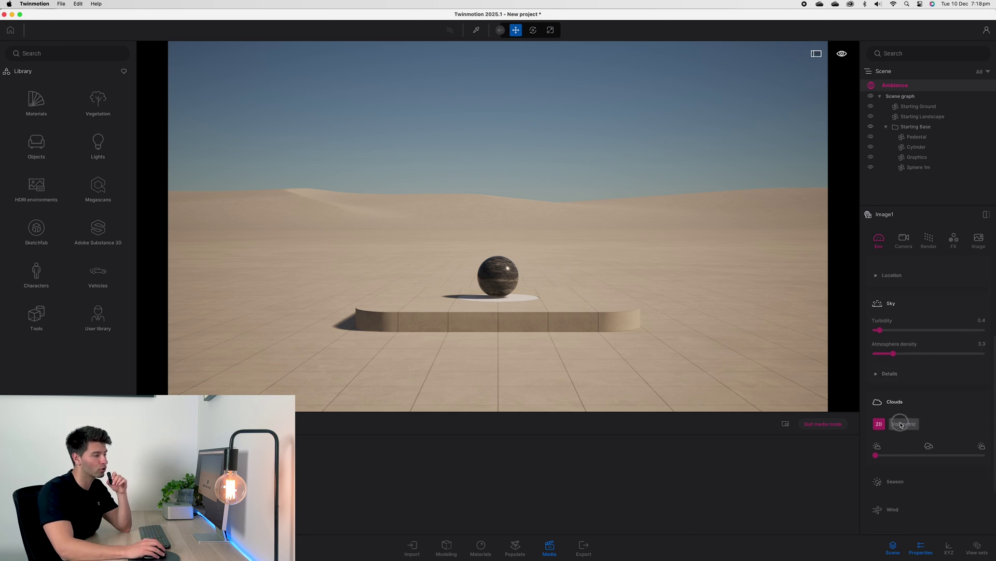
click(917, 425)
scroll(916, 429, down, 4)
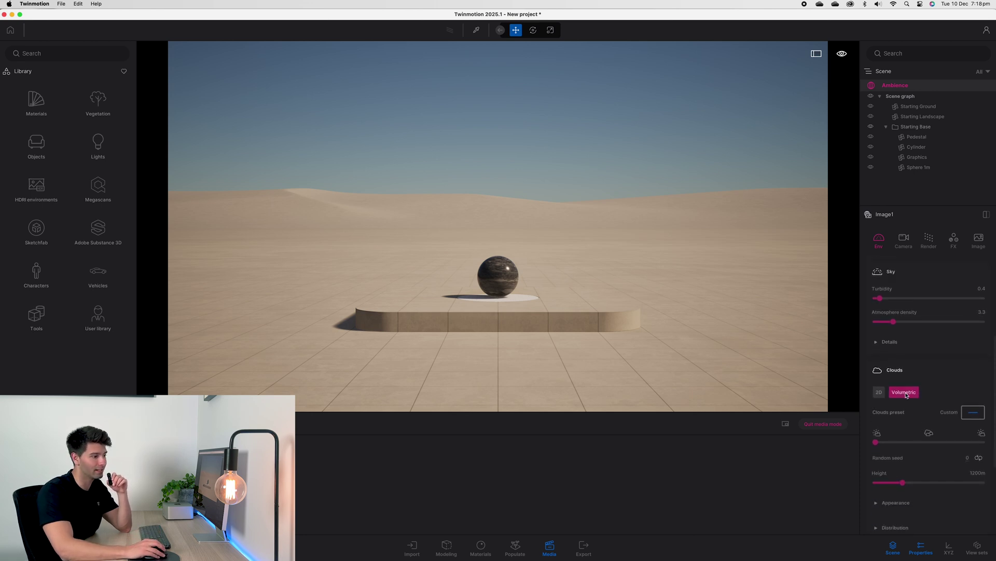
drag(877, 422, 902, 423)
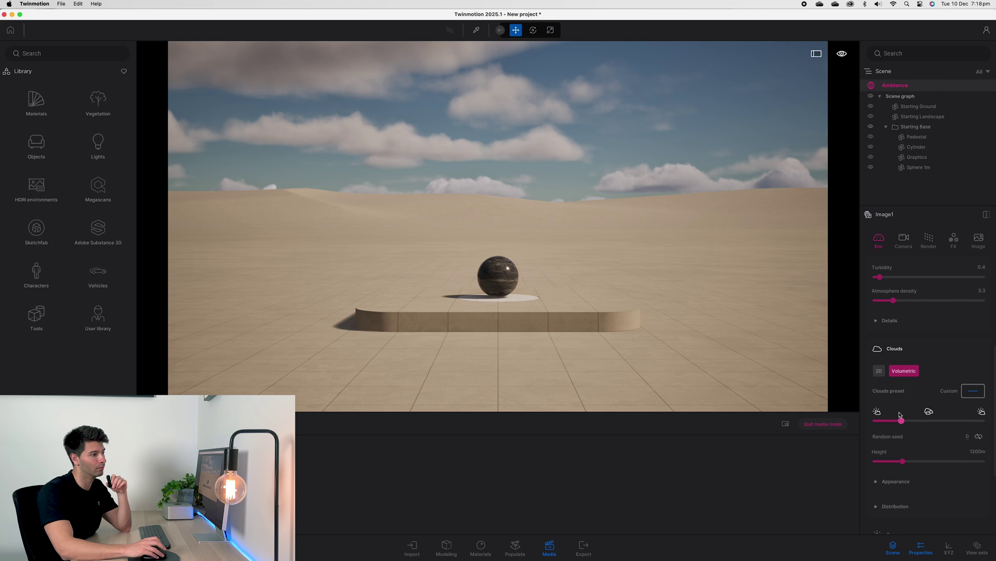
Switch the environment lighting from the dynamic sky to an HDRI sky
scroll(900, 412, up, 5)
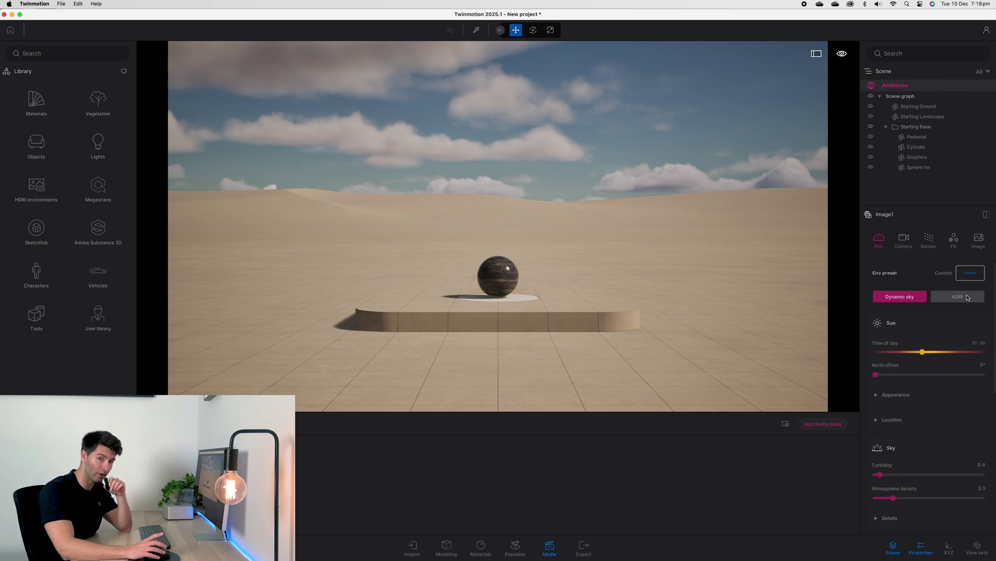
scroll(932, 381, down, 5)
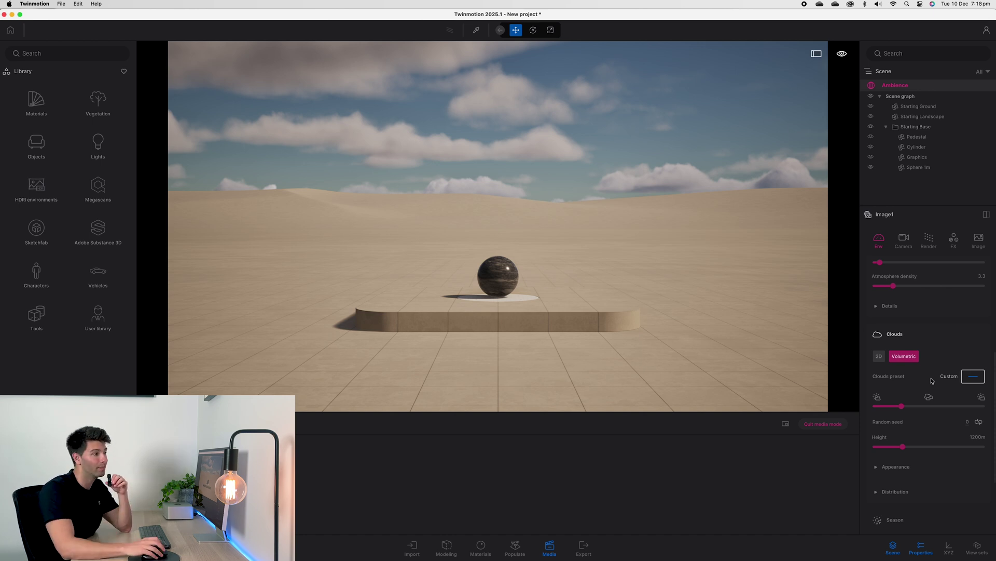
scroll(934, 363, up, 5)
click(951, 300)
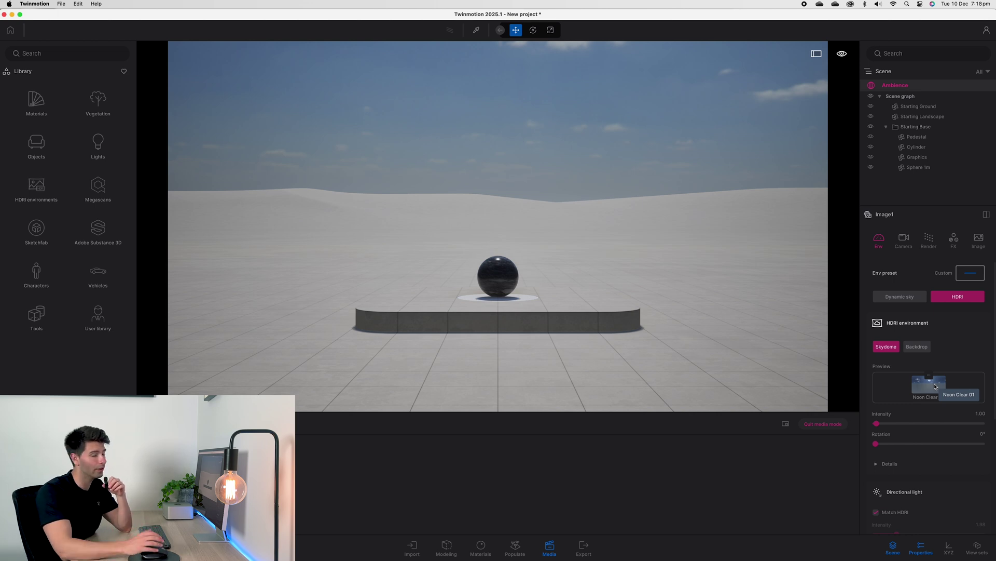
Apply the MoAf Cloudy 10 HDRI from Skies > Morning and afternoon > Cloudy to the scene
click(38, 198)
click(36, 142)
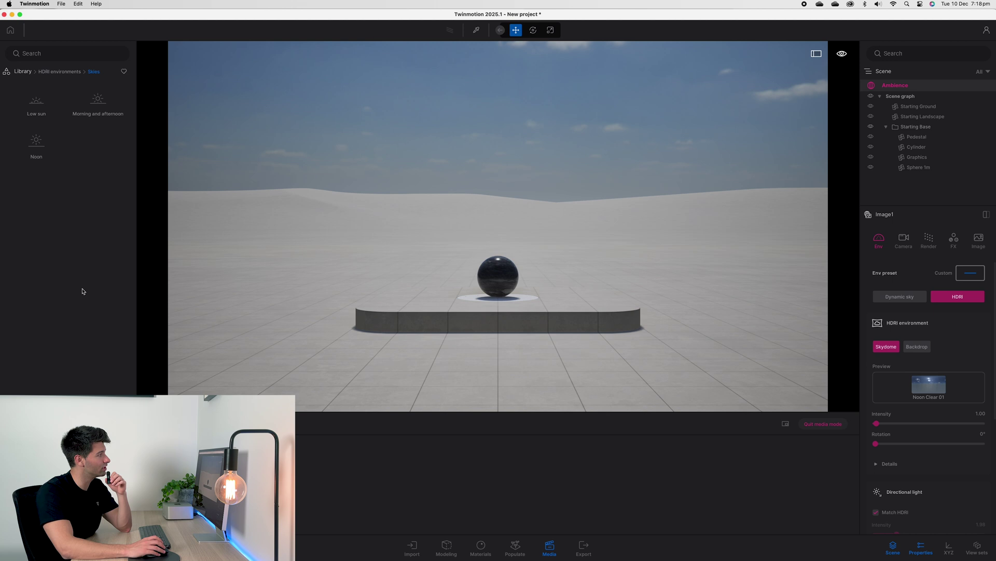
click(98, 100)
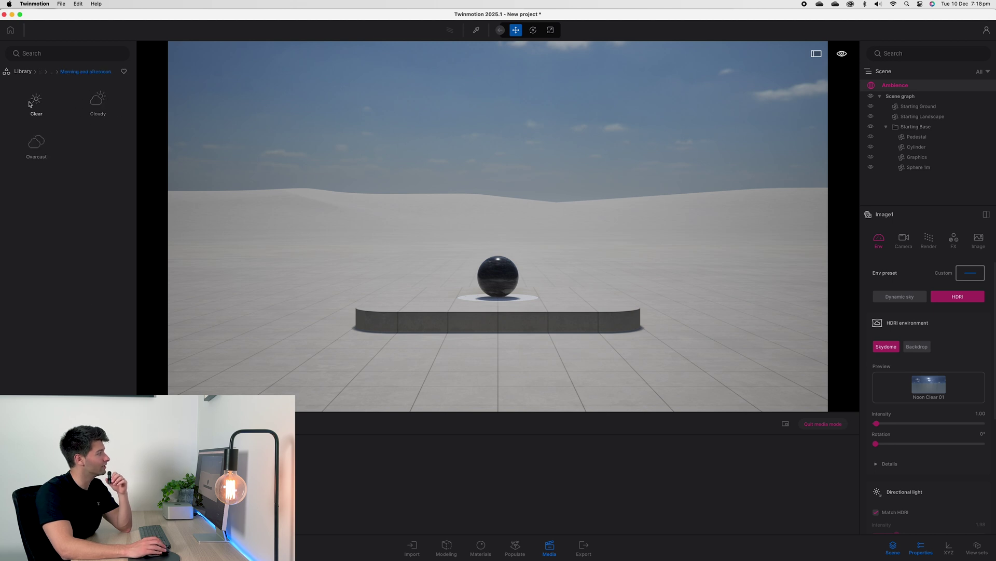
click(97, 100)
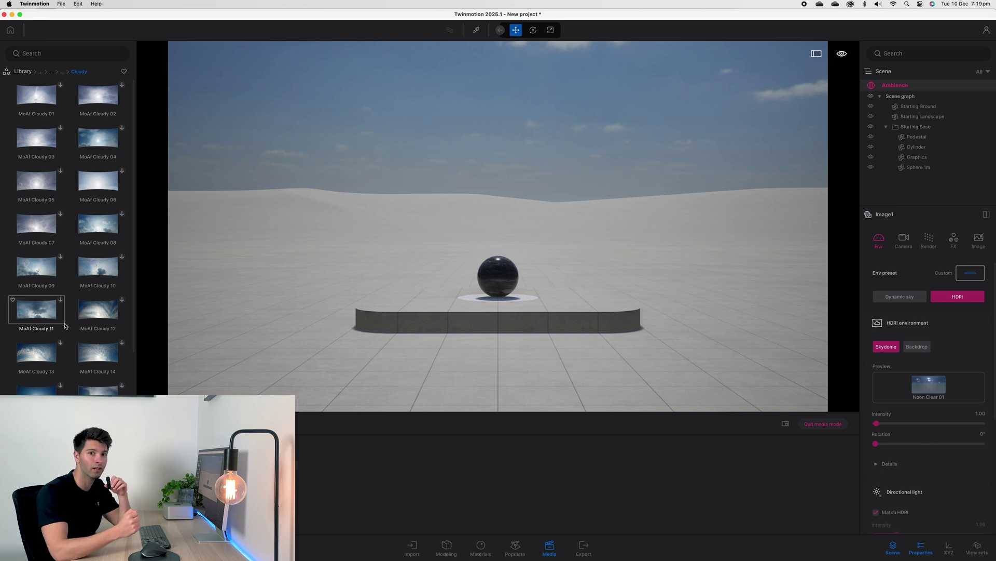
mouse_move(103, 268)
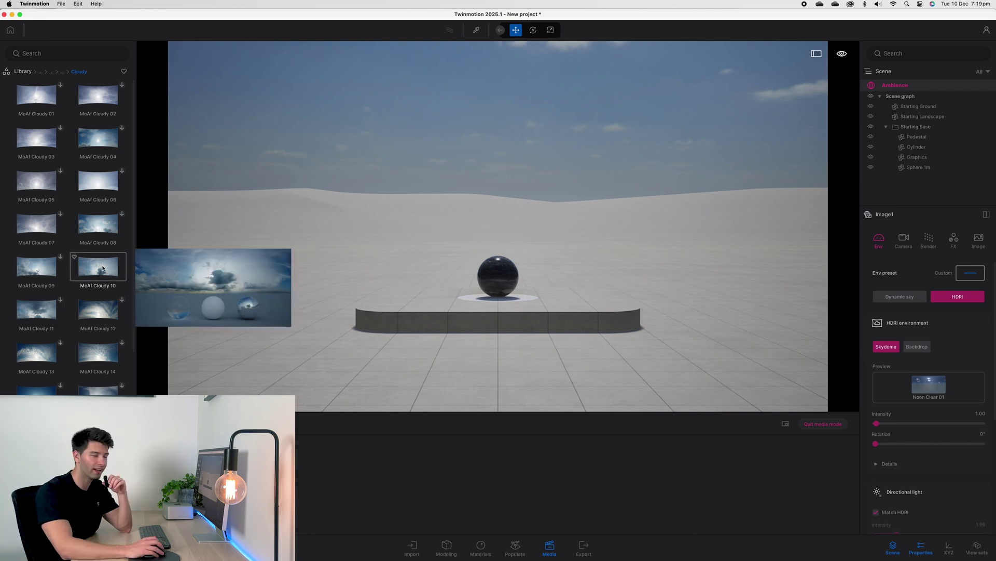
drag(103, 268, 433, 144)
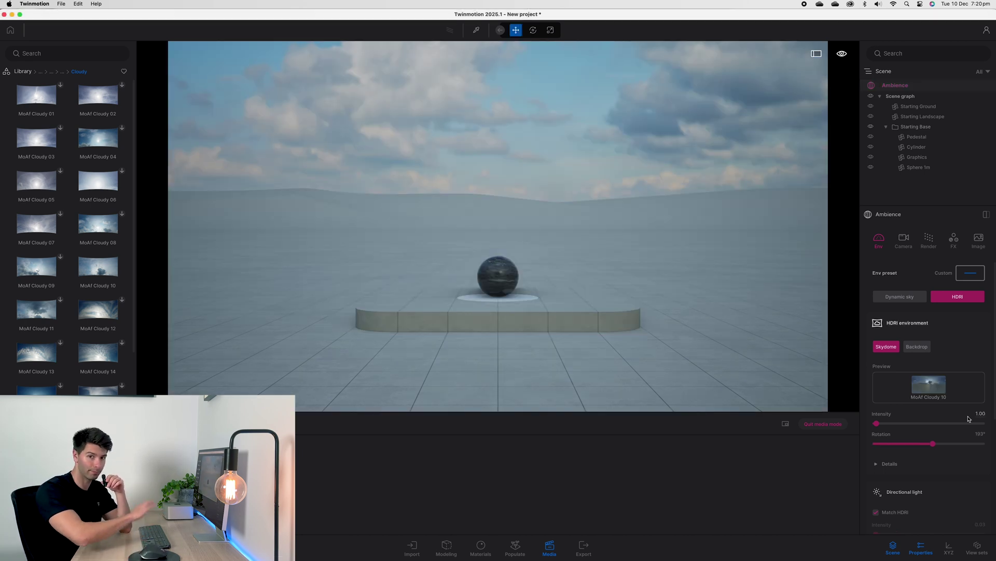
In the render settings, use Lumen global illumination with view distance 7000
click(928, 240)
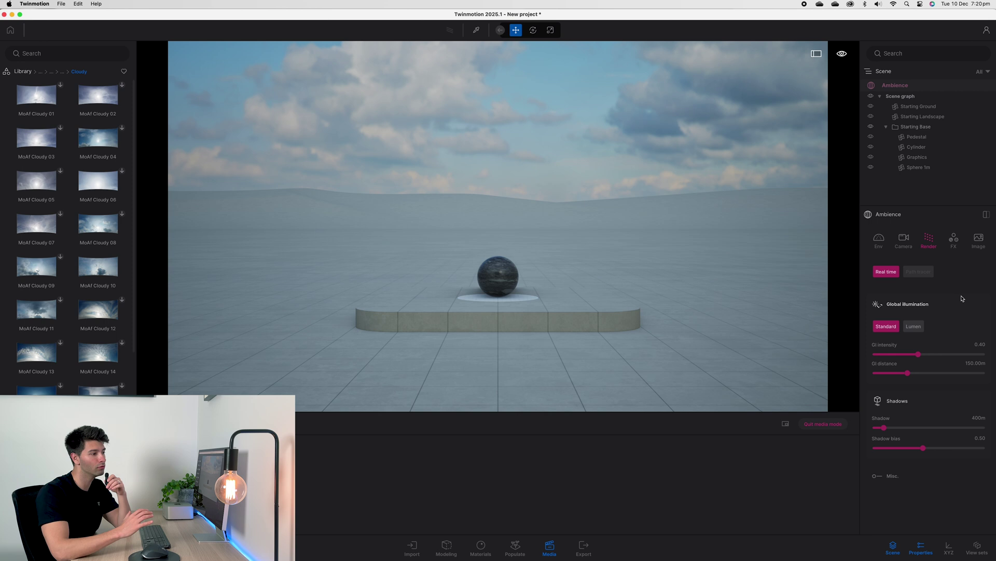
click(914, 326)
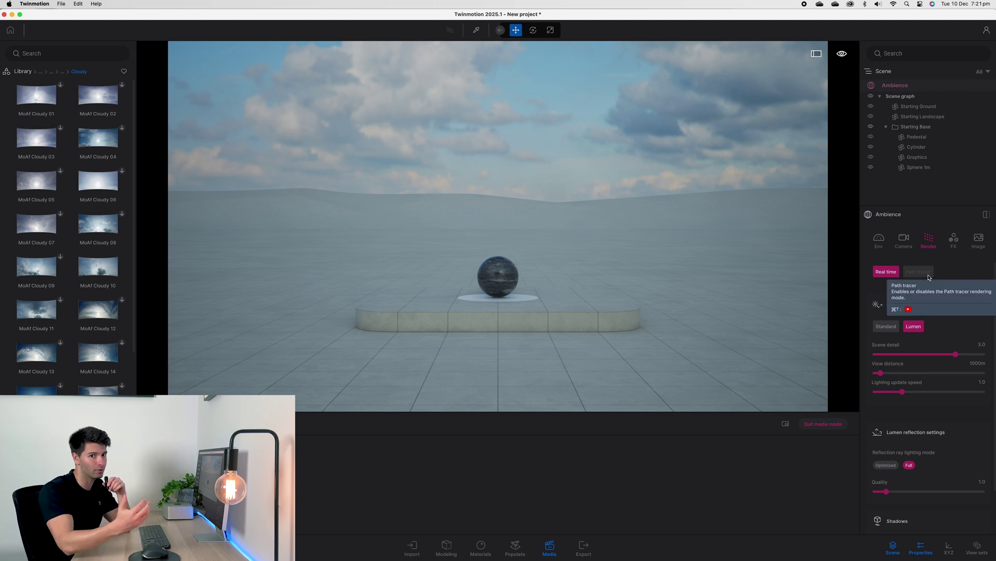
scroll(943, 306, down, 1)
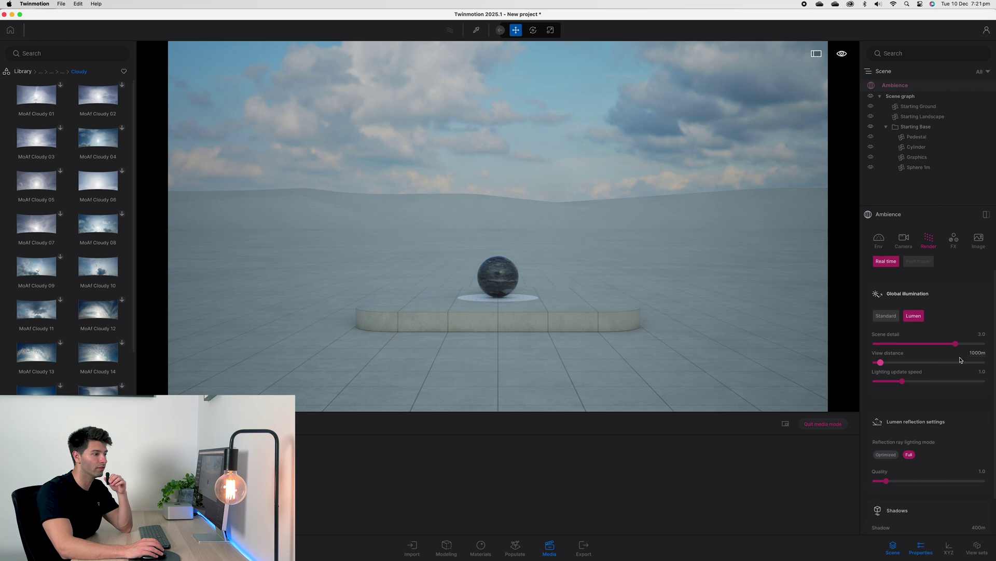
click(975, 352)
double_click(975, 352)
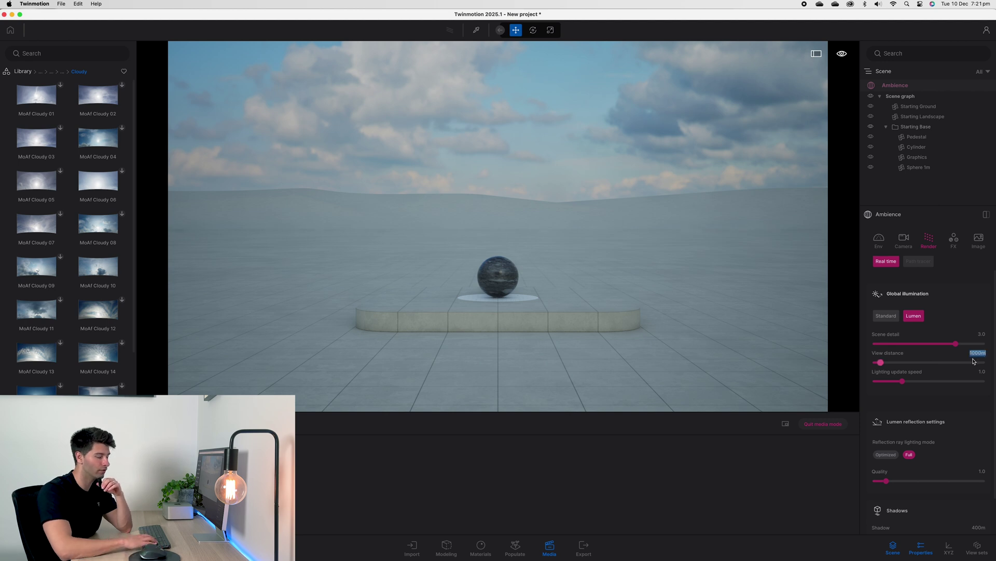
text(7000)
key(Return)
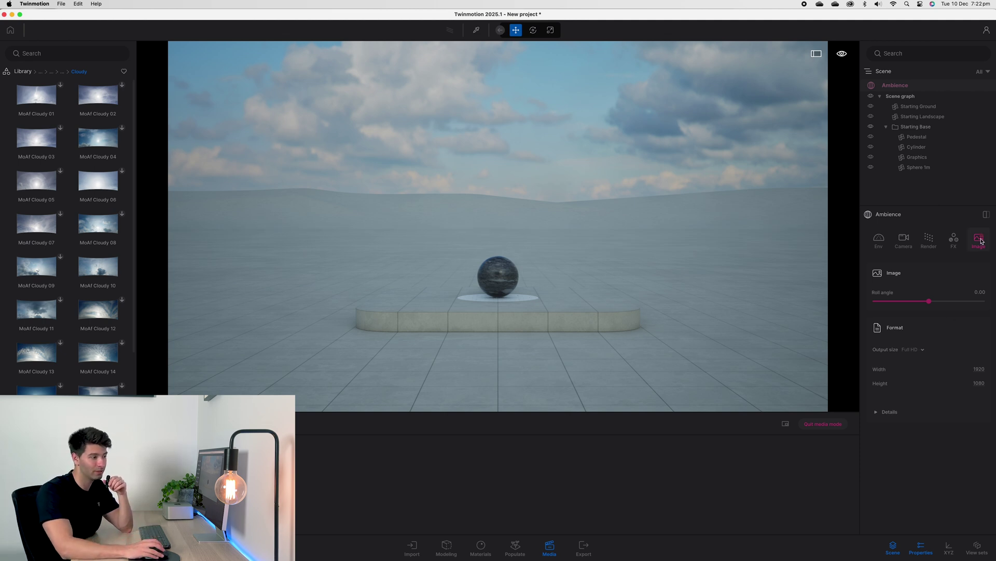
Set the image output resolution to 8K 7680x4320 and review the size options
click(918, 351)
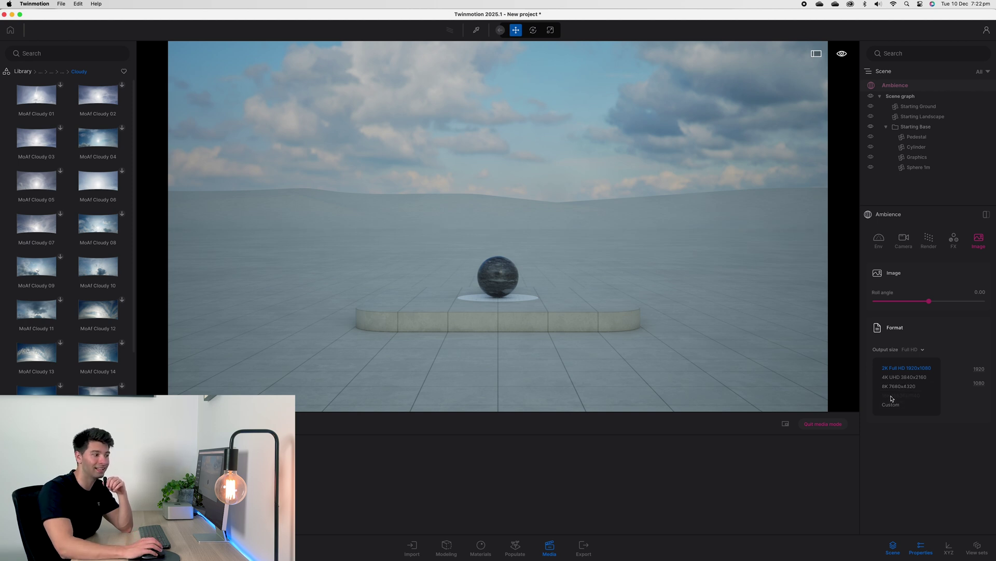
click(906, 386)
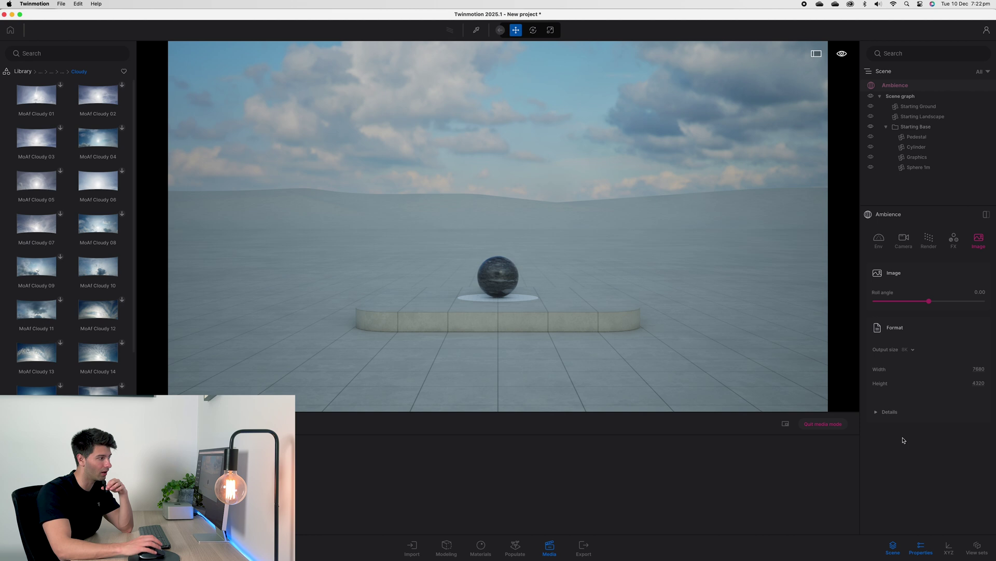
click(910, 350)
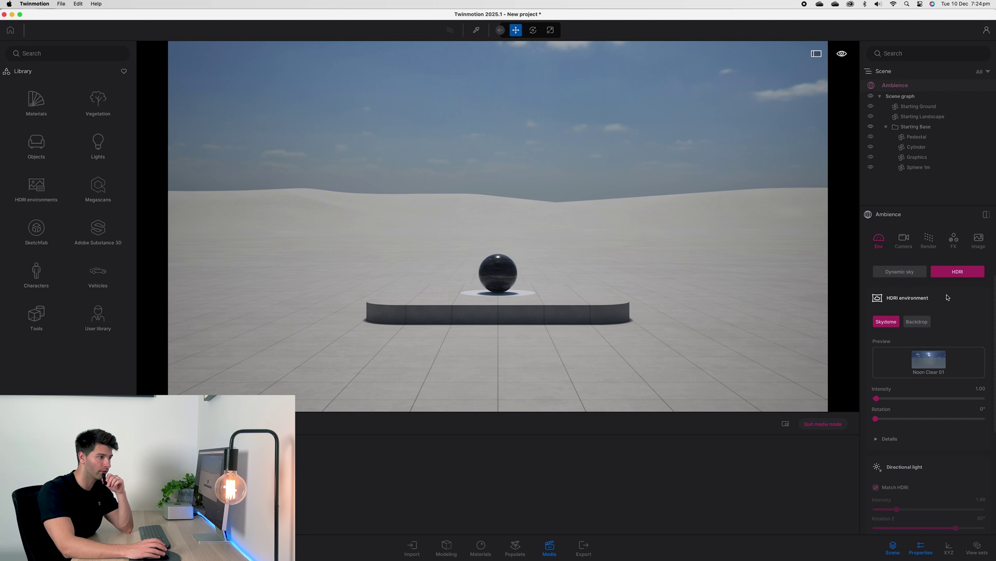
Use a dynamic sky with the Sunrise glow preset, north offset turned to 141°
click(893, 273)
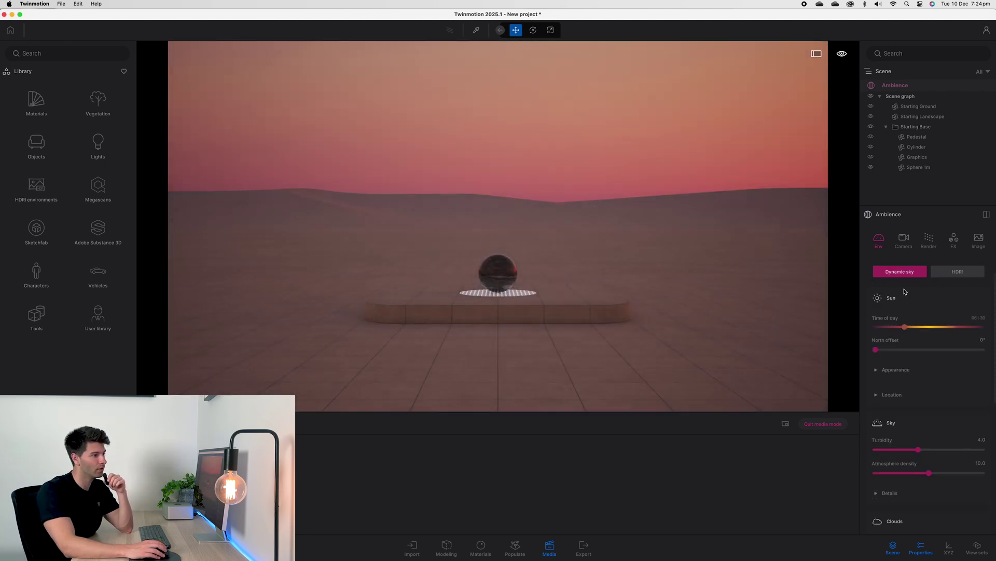
click(969, 275)
click(836, 337)
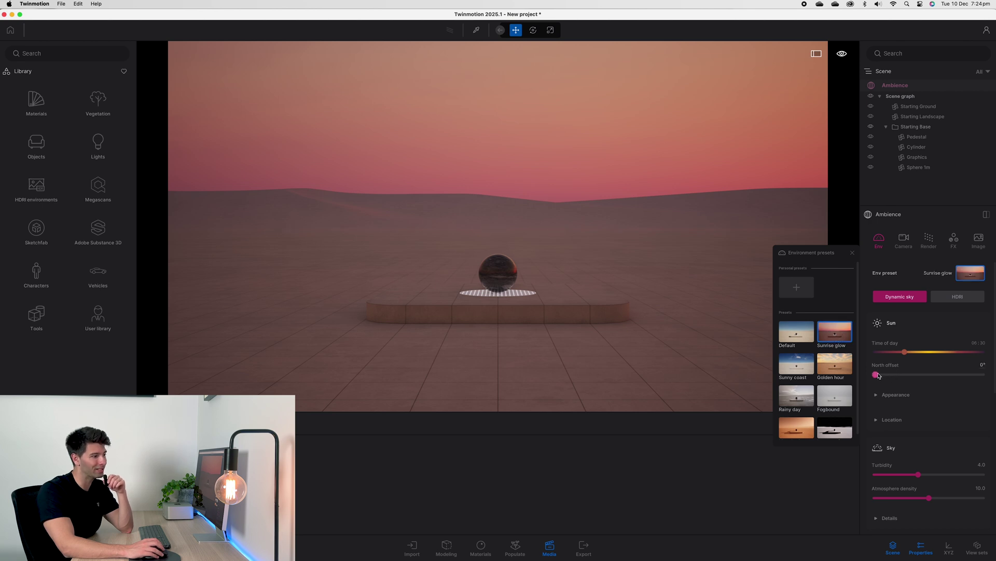
drag(877, 375, 932, 373)
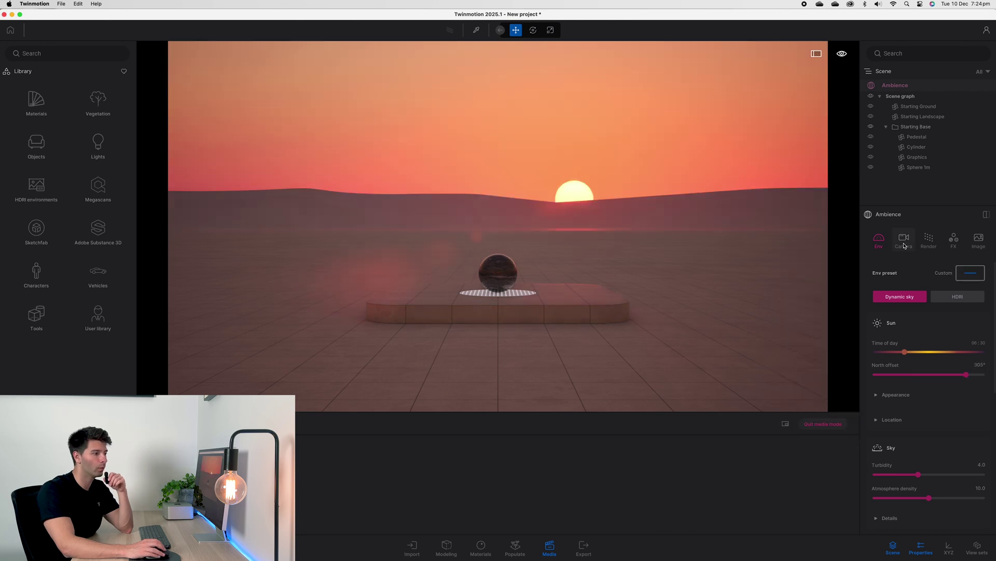
Set the camera's local exposure Highlights to 1.00
click(903, 240)
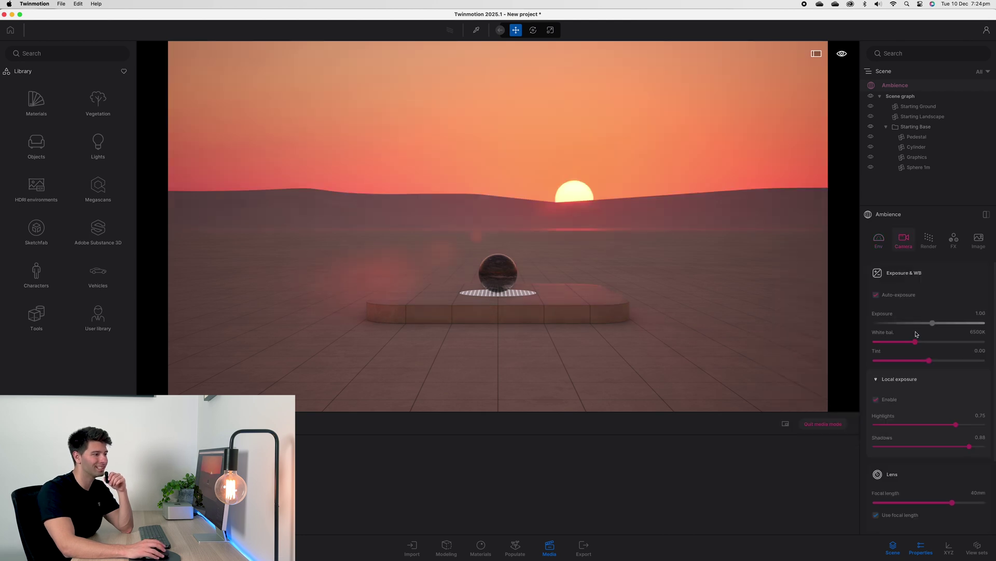
scroll(918, 343, down, 1)
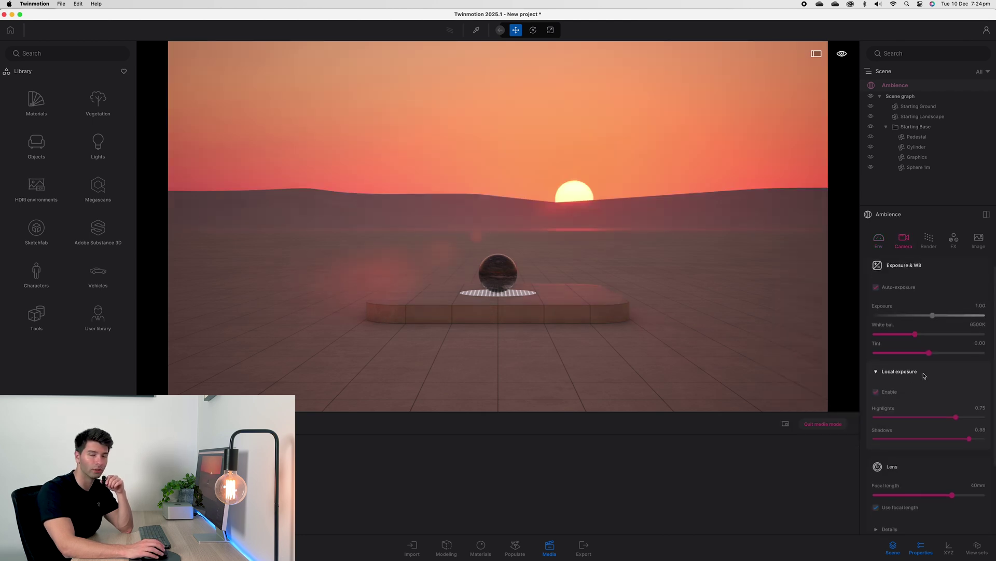
scroll(945, 405, down, 1)
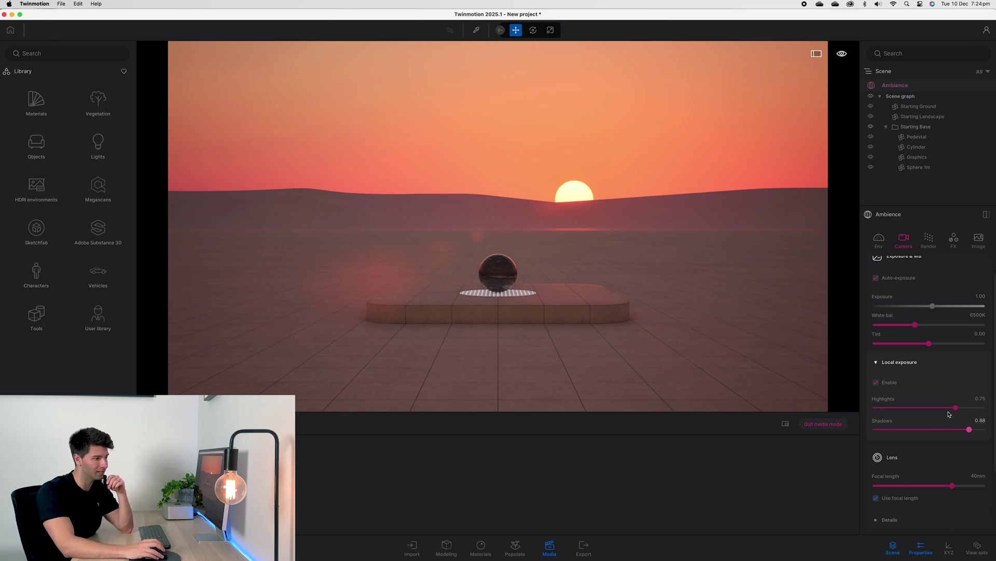
drag(956, 408, 993, 409)
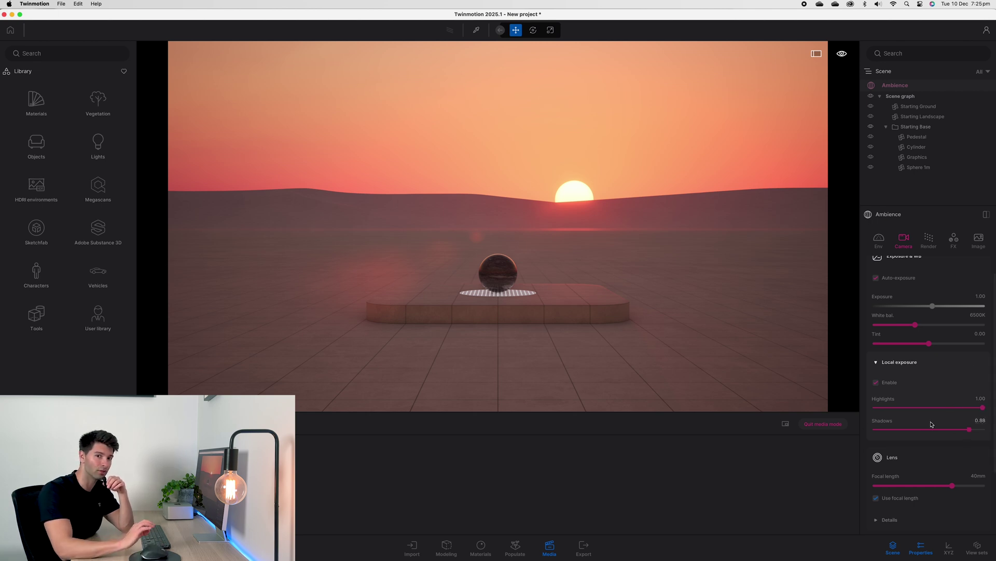
Try Shadows values between 0.00 and 1.00, settling on 0.70
drag(970, 431, 867, 431)
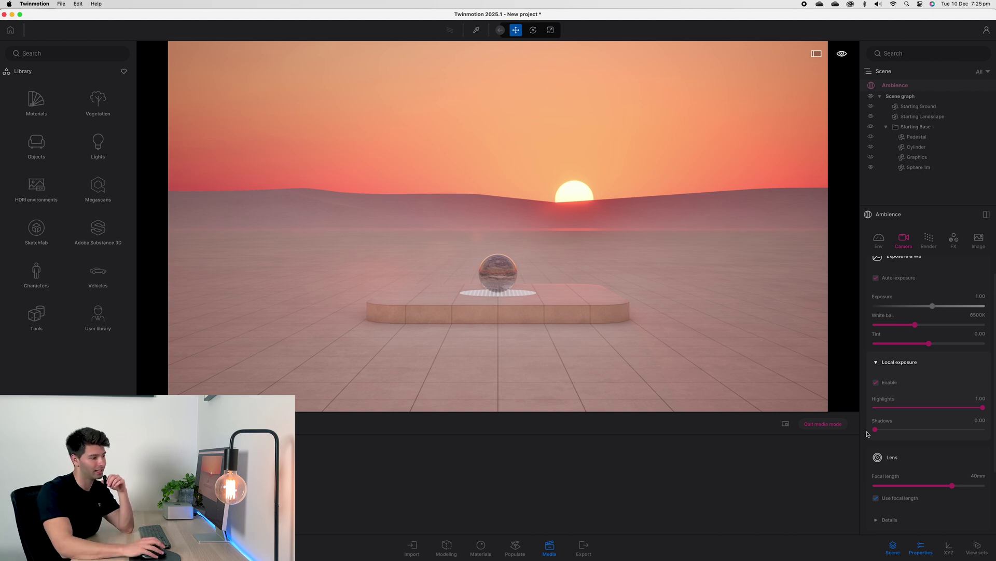
drag(875, 429, 992, 429)
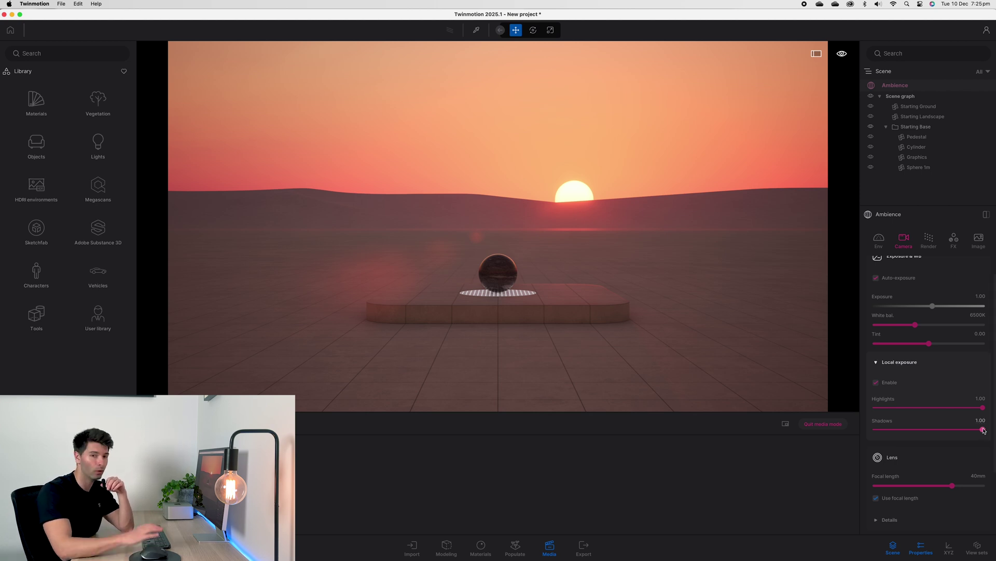
drag(983, 430, 951, 431)
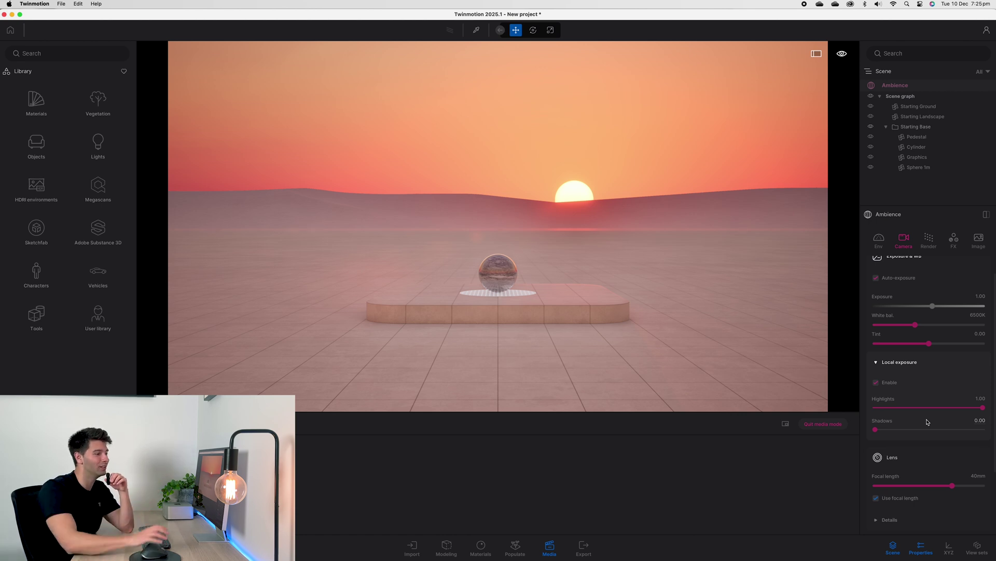
drag(876, 429, 951, 430)
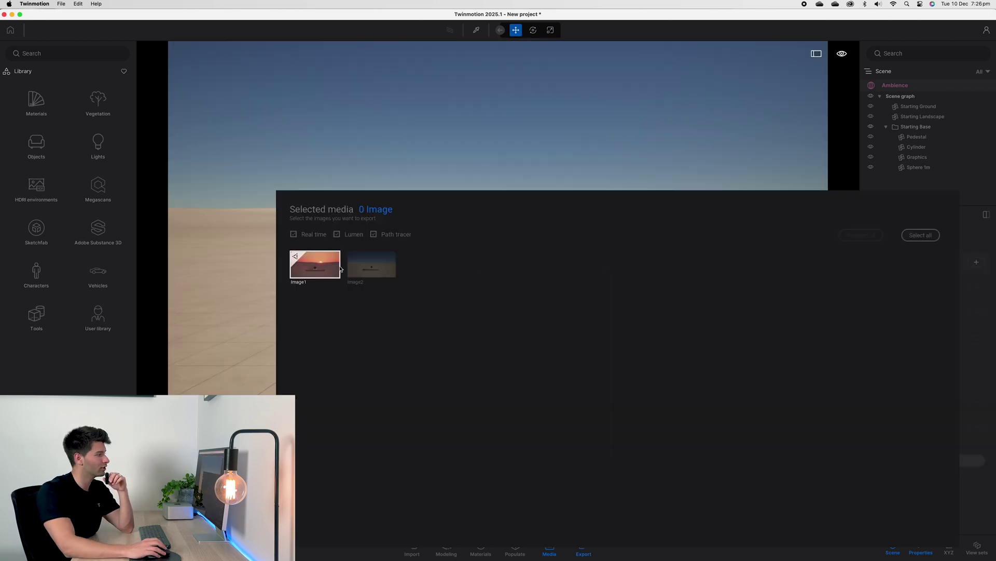
Select Image1 and Image2 and export them as PNG files
click(350, 270)
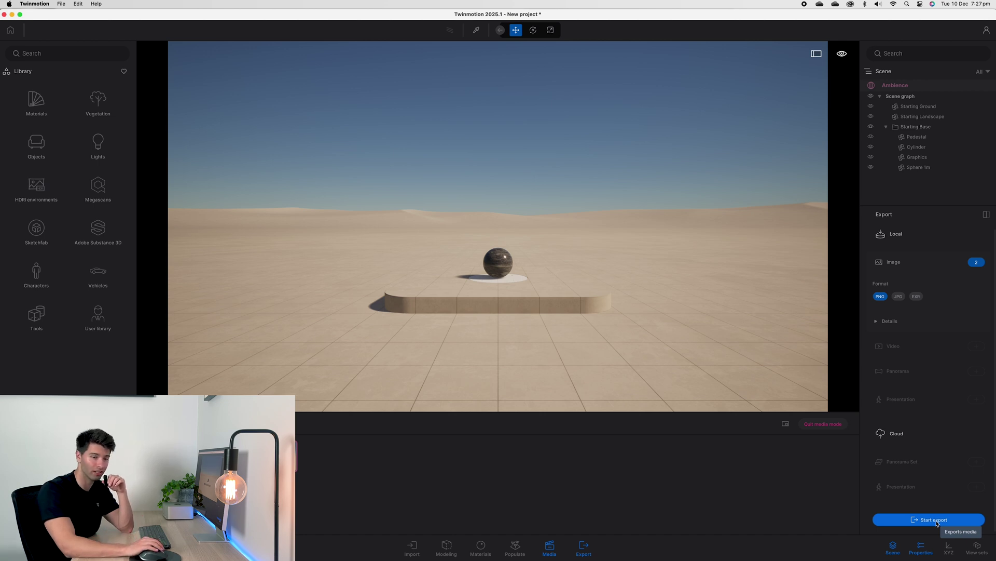
click(937, 524)
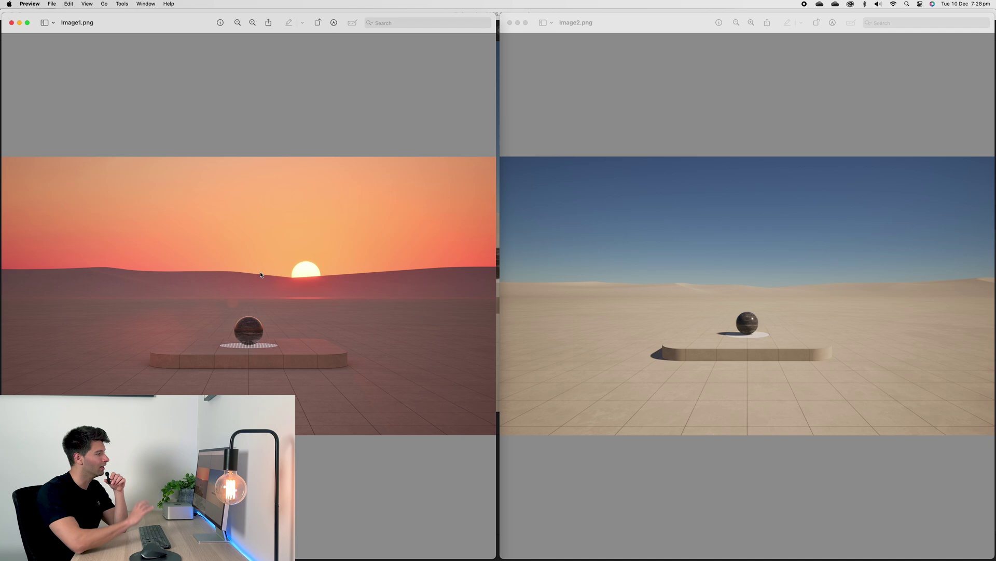
click(584, 306)
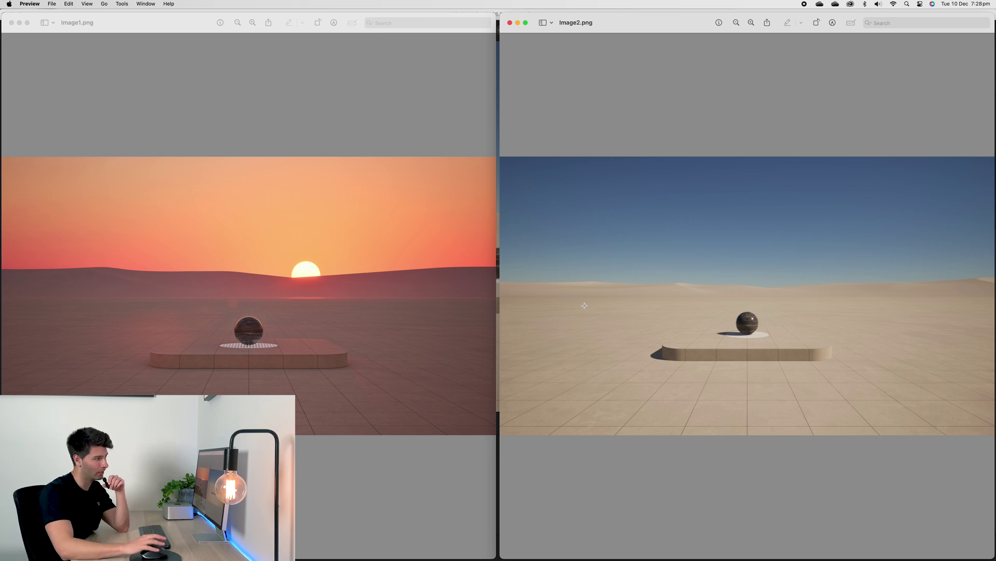
click(419, 231)
key(super+plus)
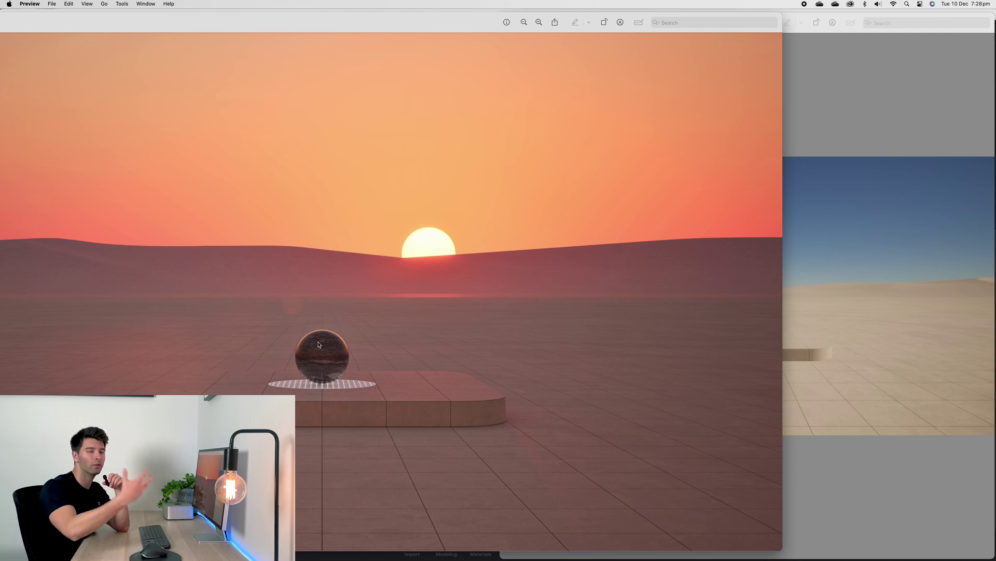
double_click(169, 28)
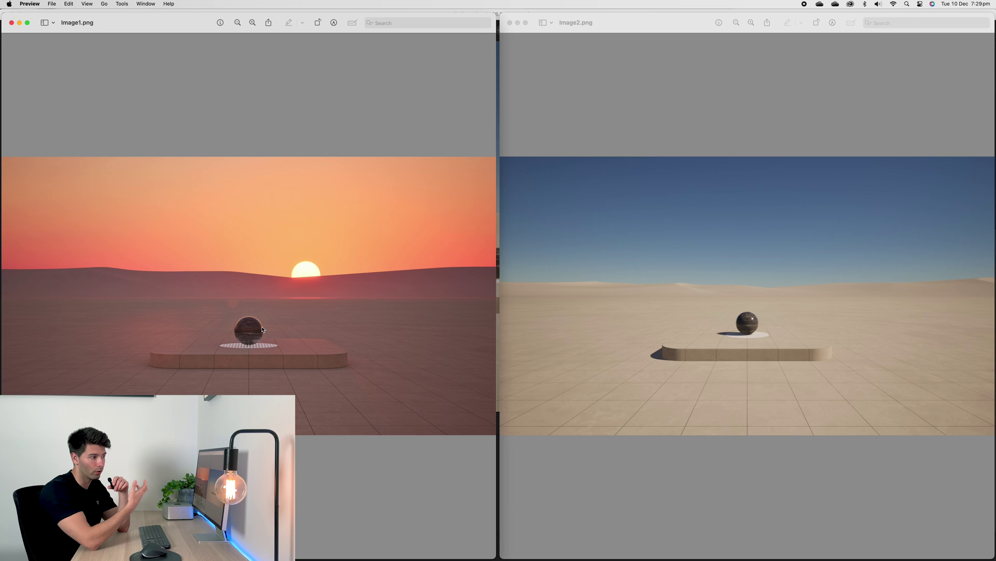
drag(500, 116, 59, 116)
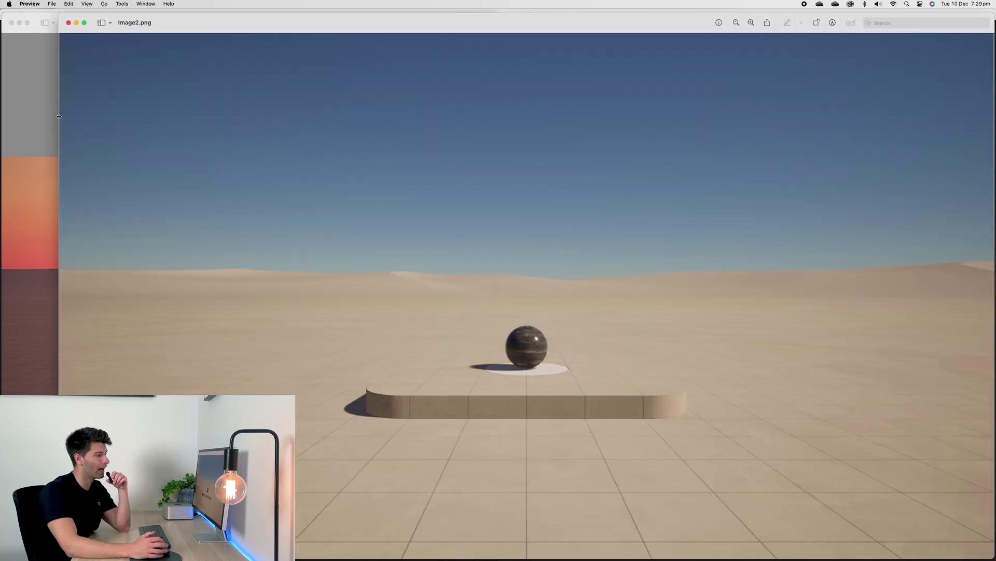
drag(59, 116, 0, 116)
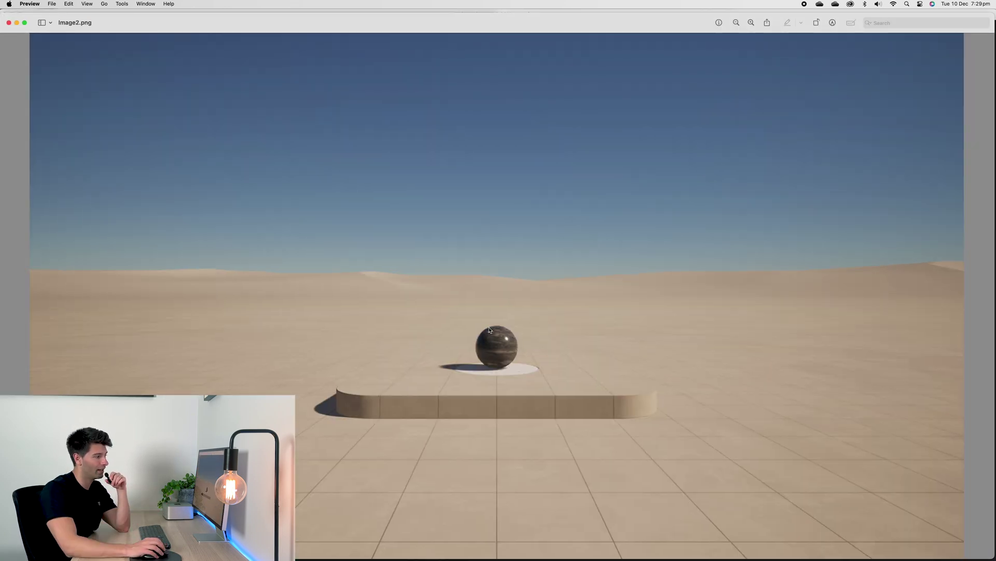
scroll(500, 337, up, 5)
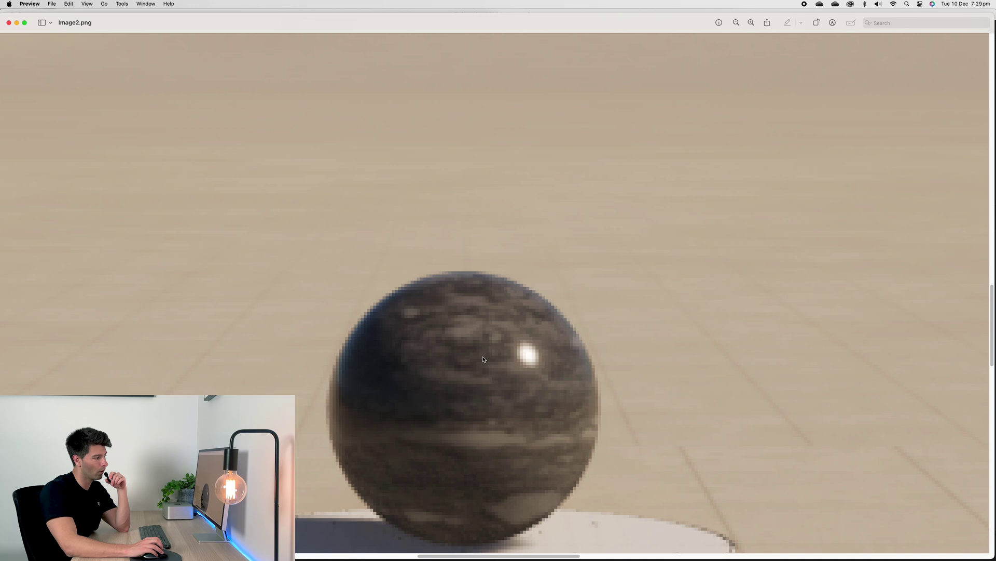
drag(1, 237, 992, 184)
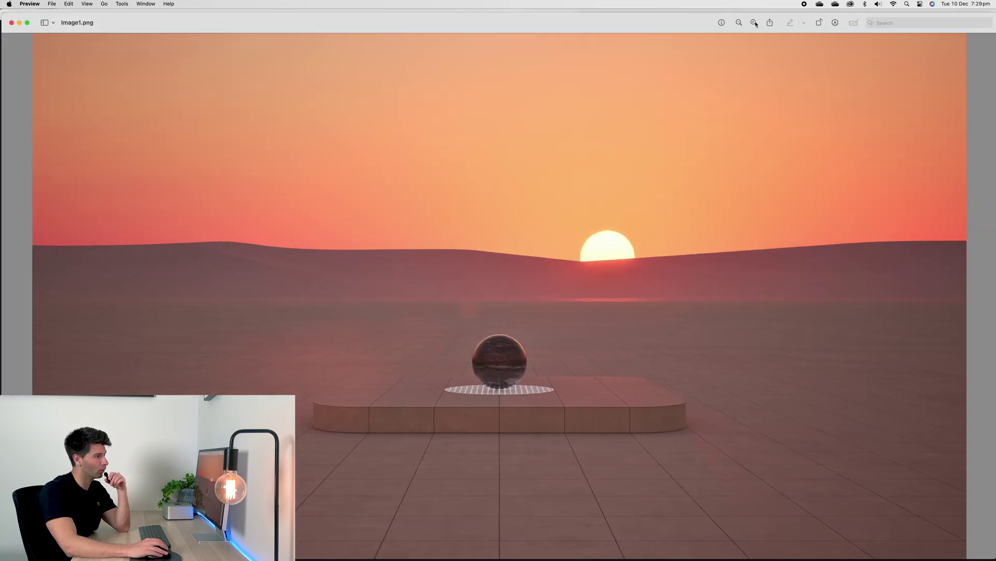
scroll(505, 361, up, 5)
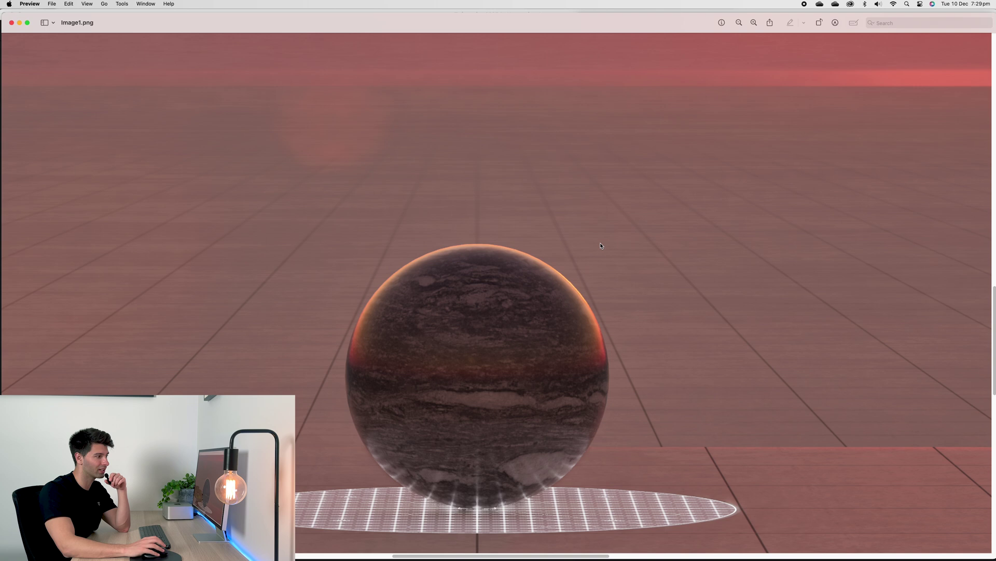